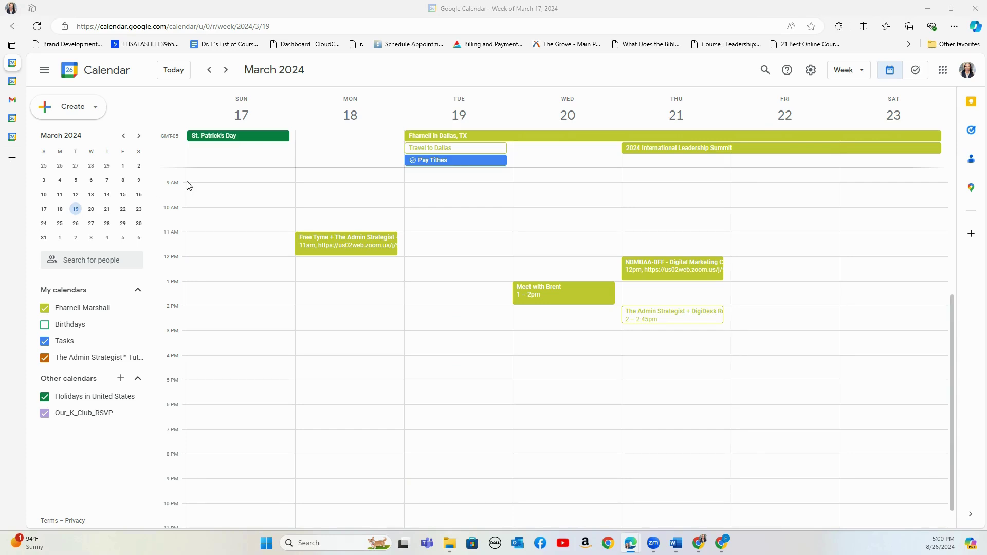
Open the calendar settings and go to the sharing options for specific people on the owner's primary calendar
click(811, 75)
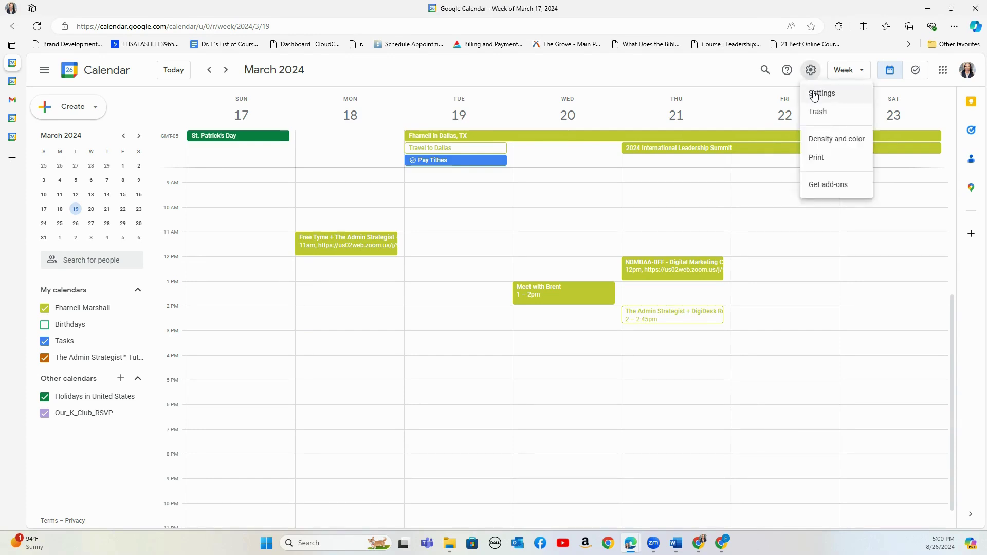
click(815, 95)
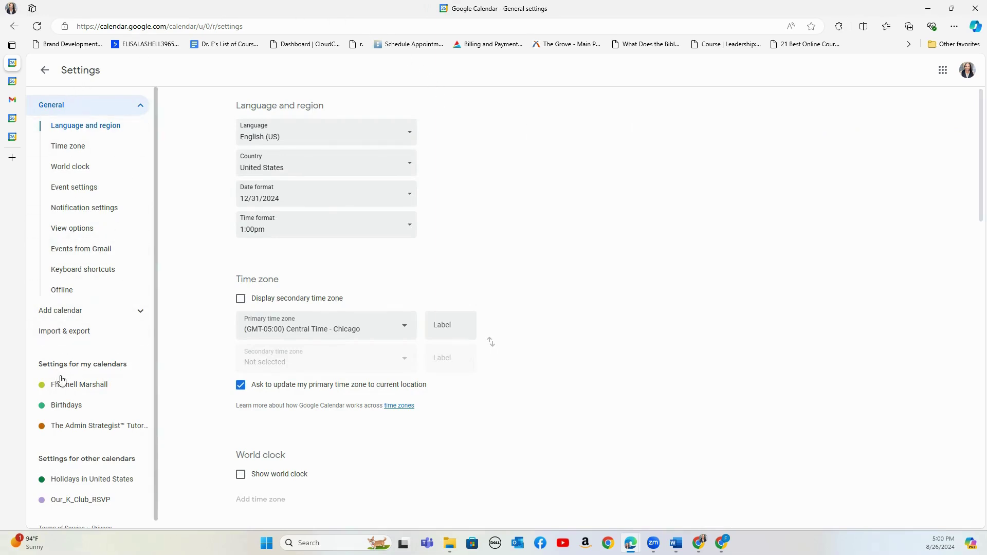
click(82, 390)
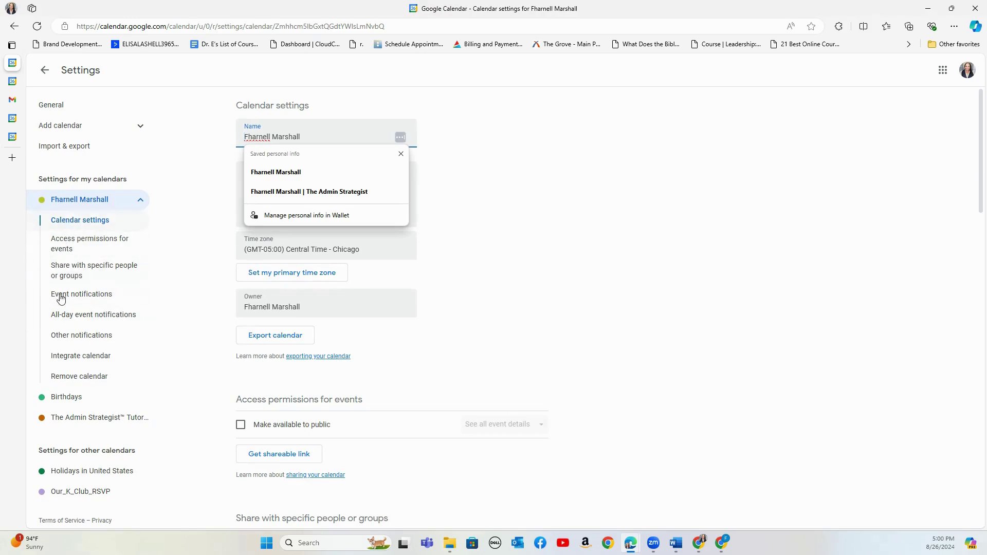
click(66, 274)
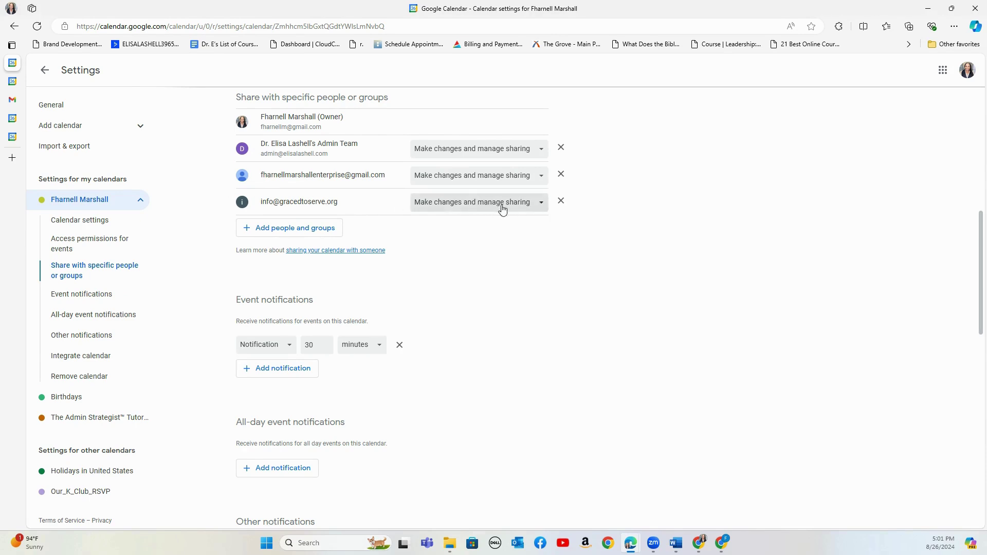
Start sharing the calendar with another contact, picking the e-mail address from the suggestions for "in"
click(302, 232)
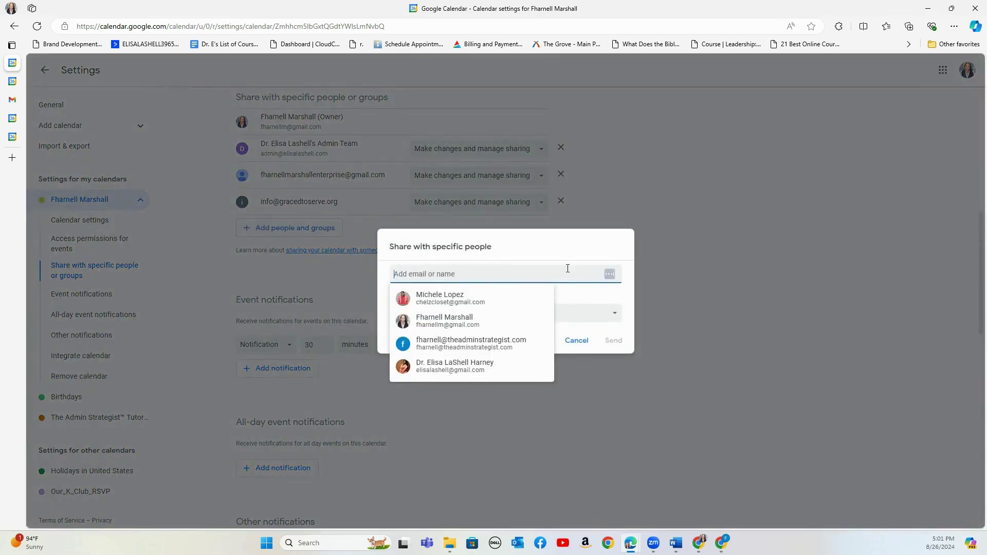
text(in)
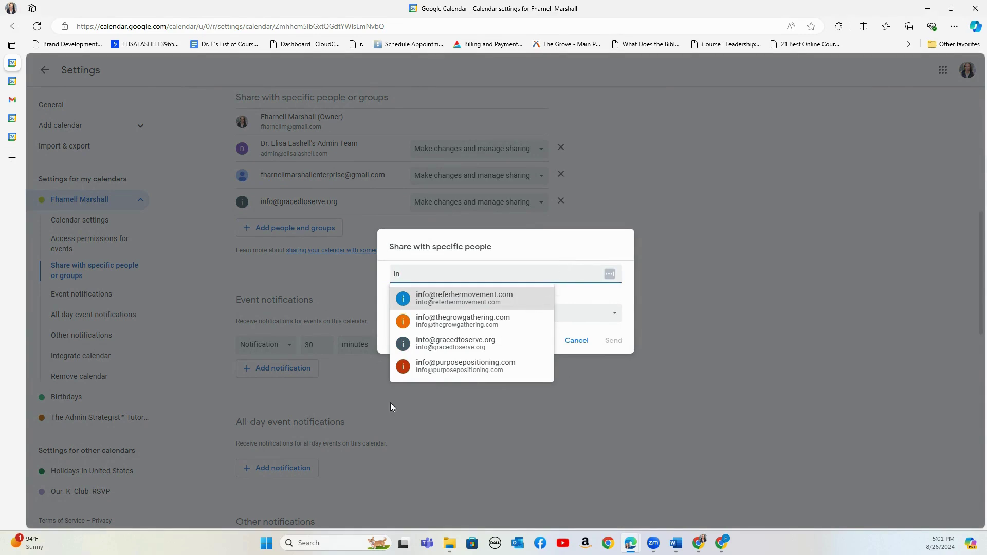
click(438, 366)
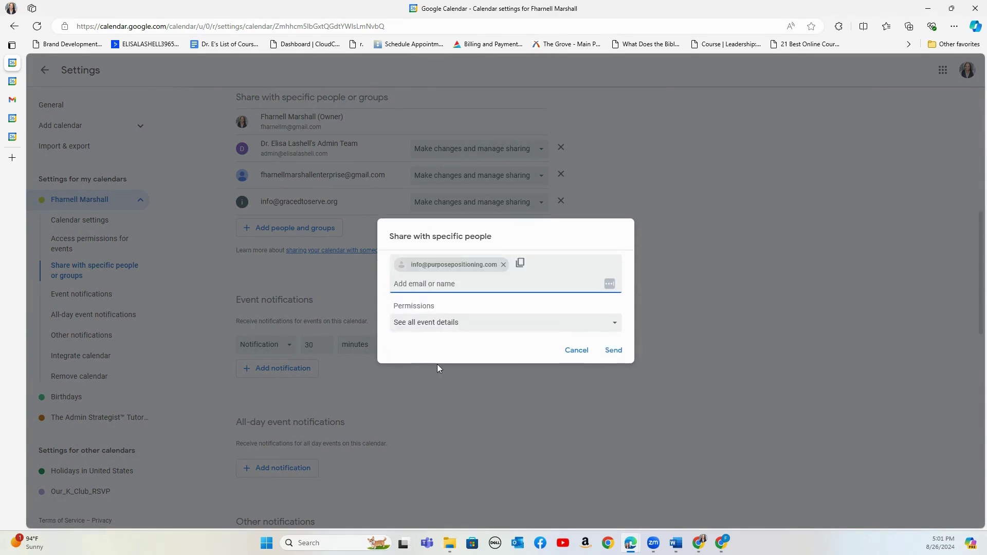
Try each permission level for the invitee, ending with Make changes and manage sharing, and discard the invitation
click(473, 330)
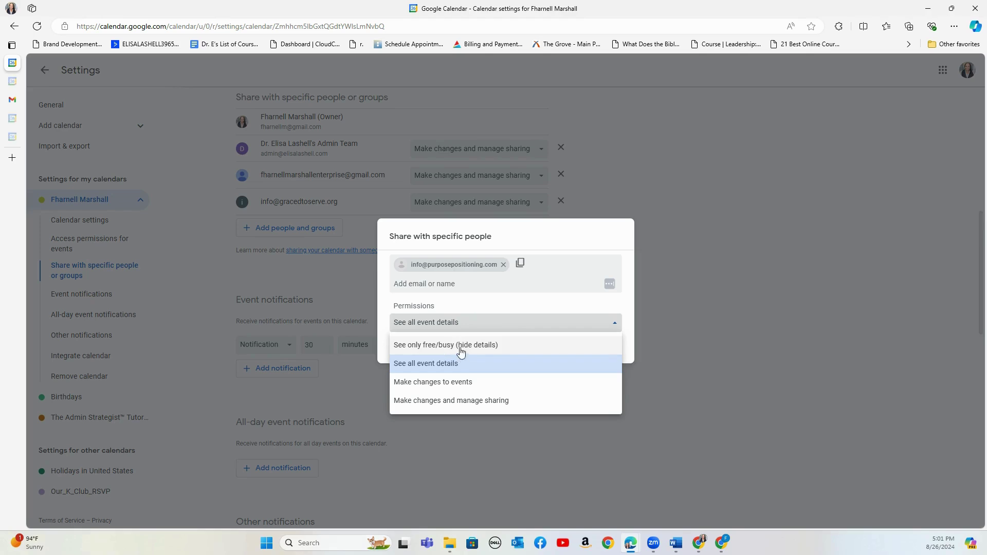
click(461, 354)
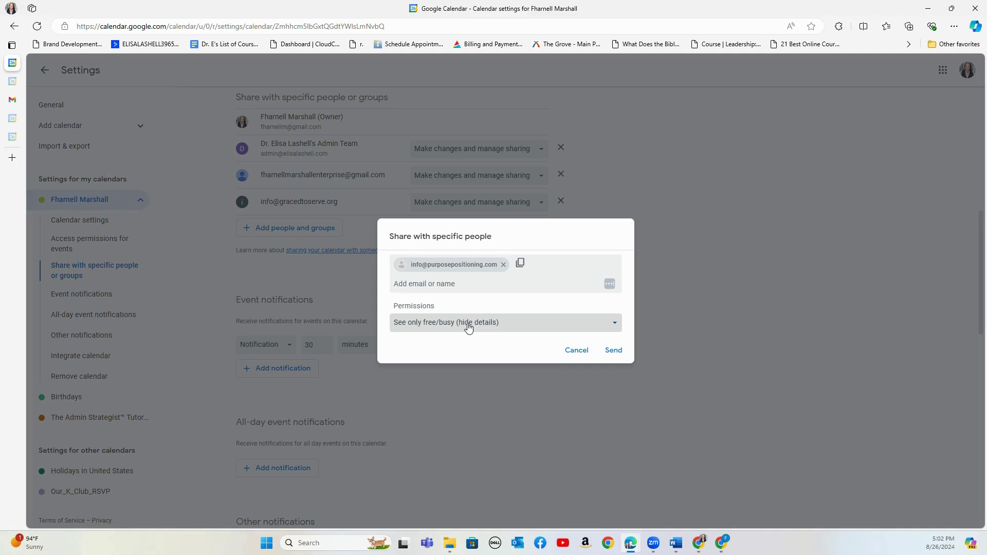
click(469, 324)
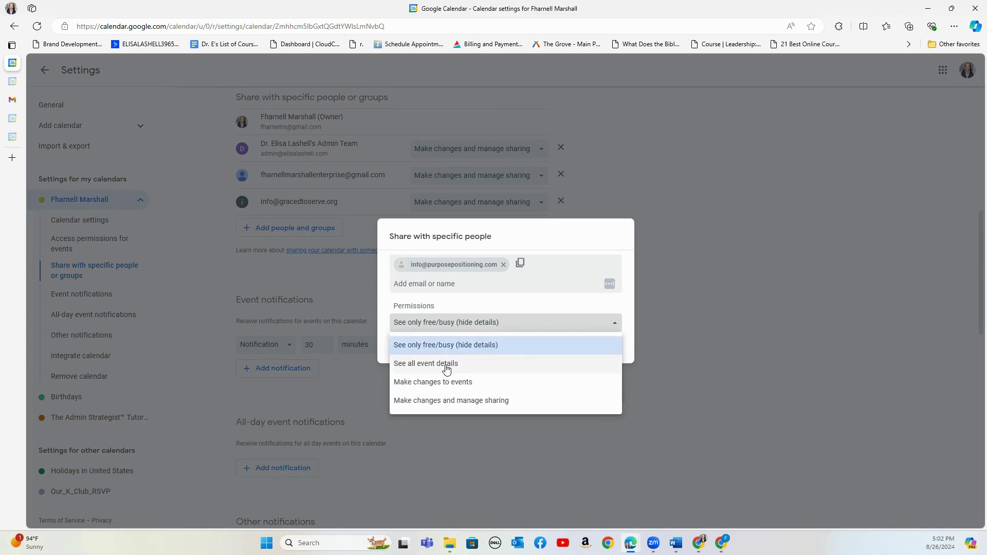
click(446, 366)
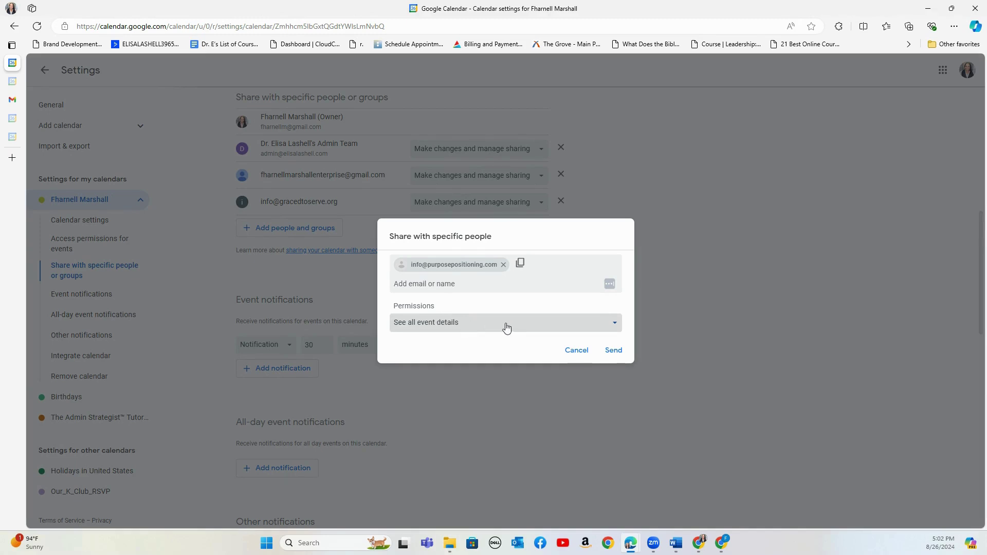
click(446, 322)
click(443, 383)
click(494, 326)
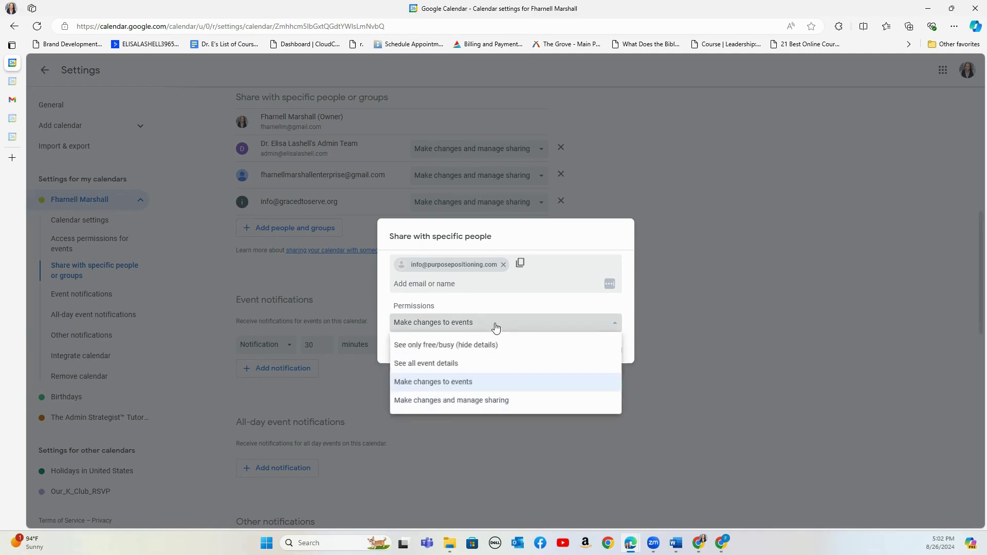
click(454, 401)
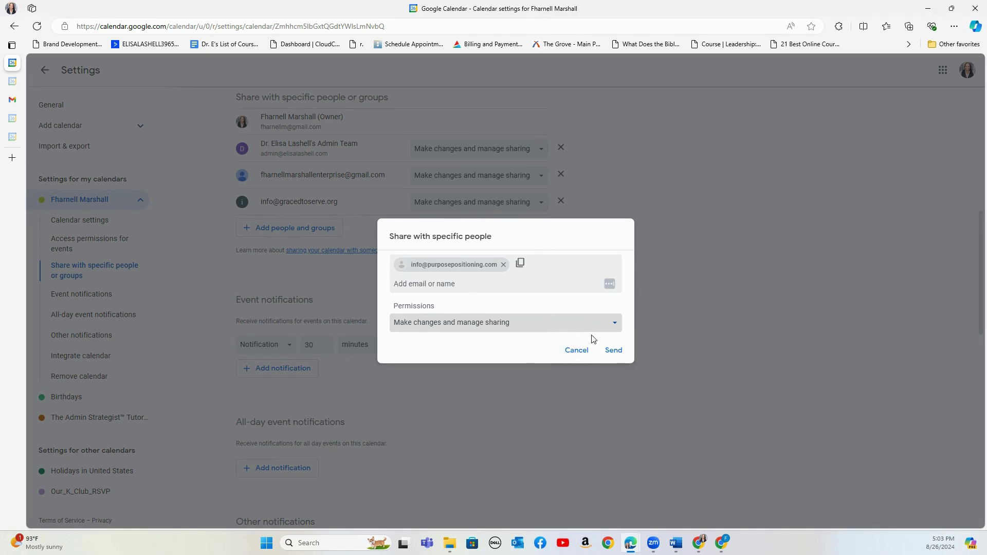
click(577, 351)
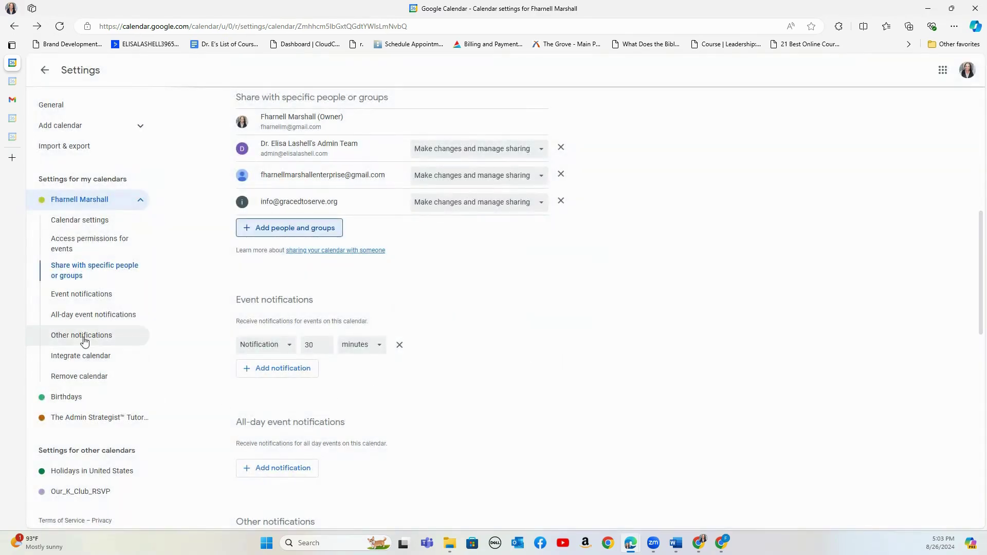
Switch to Gmail to view the calendar-sharing message, and add the shared calendar in the Graced To Serve account's Google Calendar
mouse_move(11, 82)
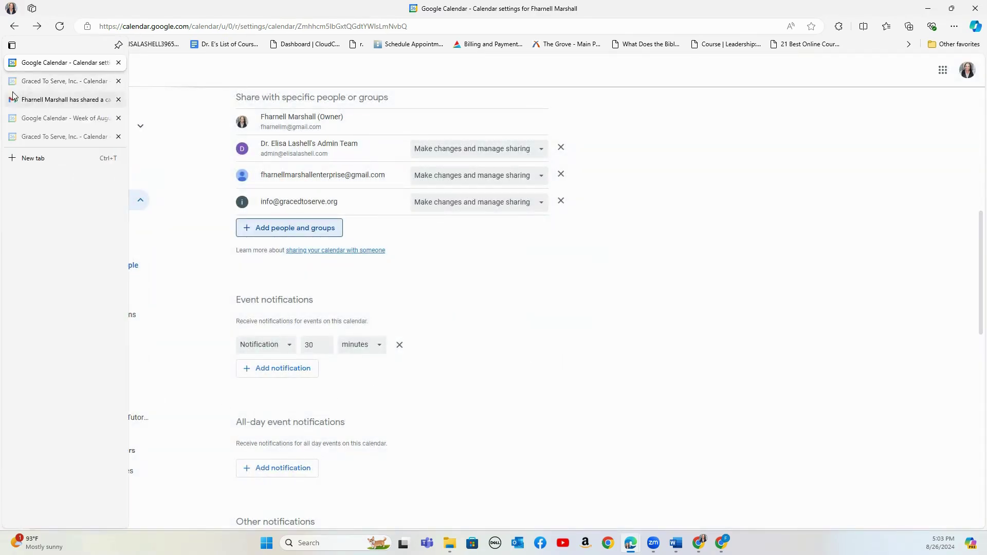
mouse_move(40, 103)
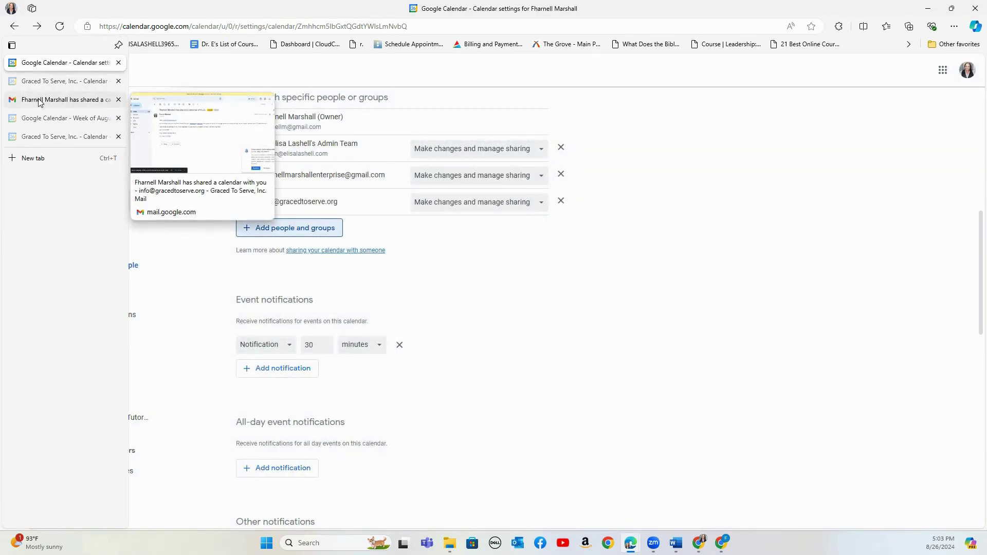
click(40, 102)
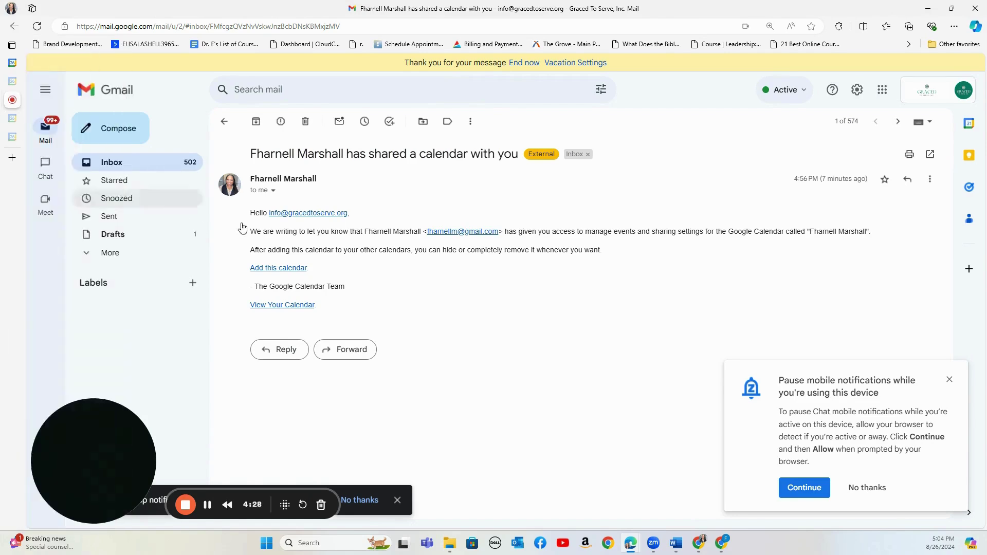
click(12, 136)
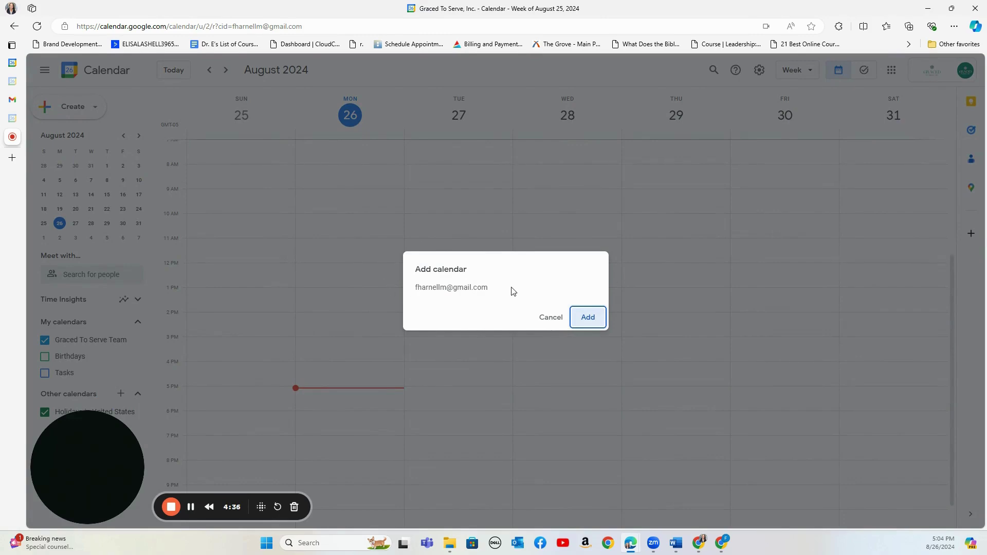
click(589, 319)
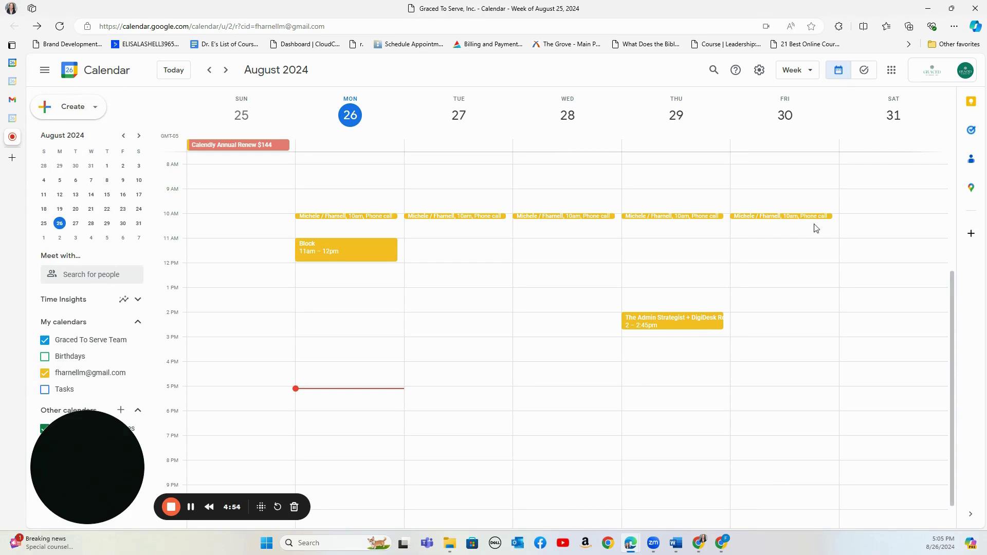
Display the week of March 20, 2024, and hide and reshow the shared calendar to compare its events
click(123, 135)
click(124, 136)
click(124, 136)
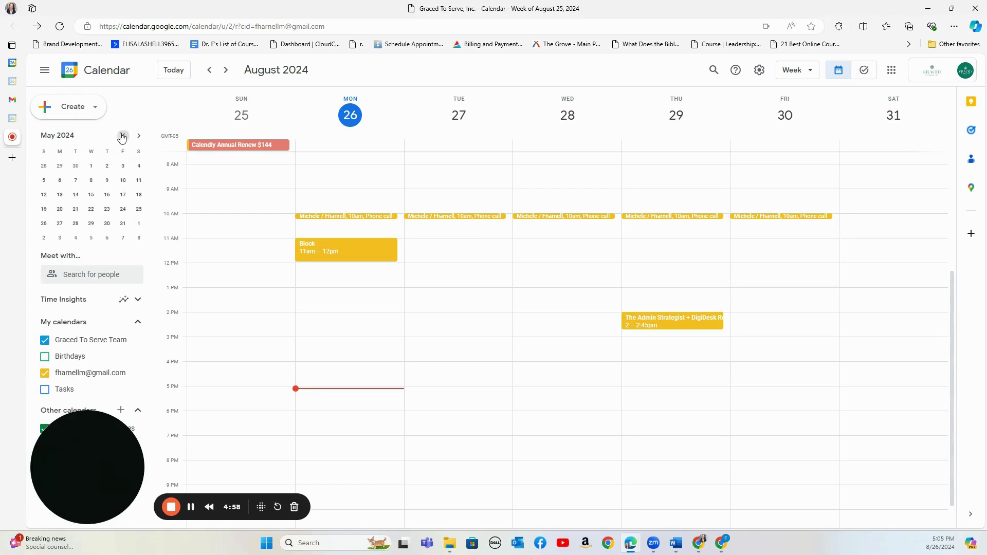
click(124, 135)
click(123, 136)
click(92, 211)
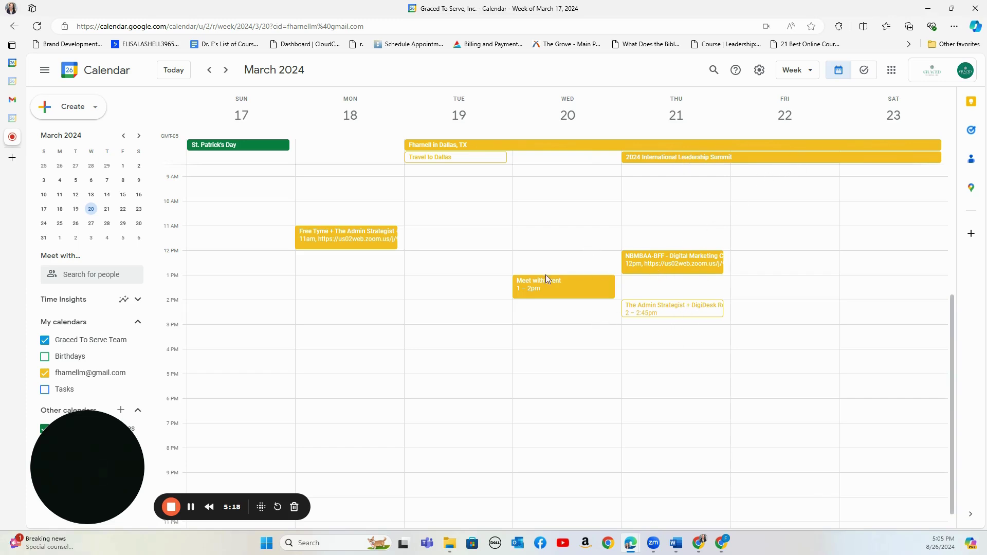
click(45, 373)
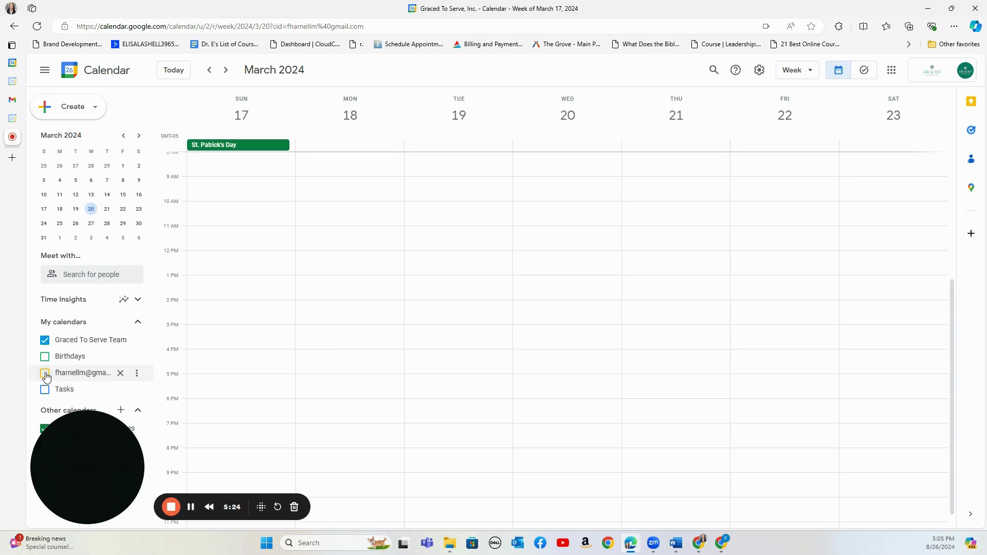
click(45, 373)
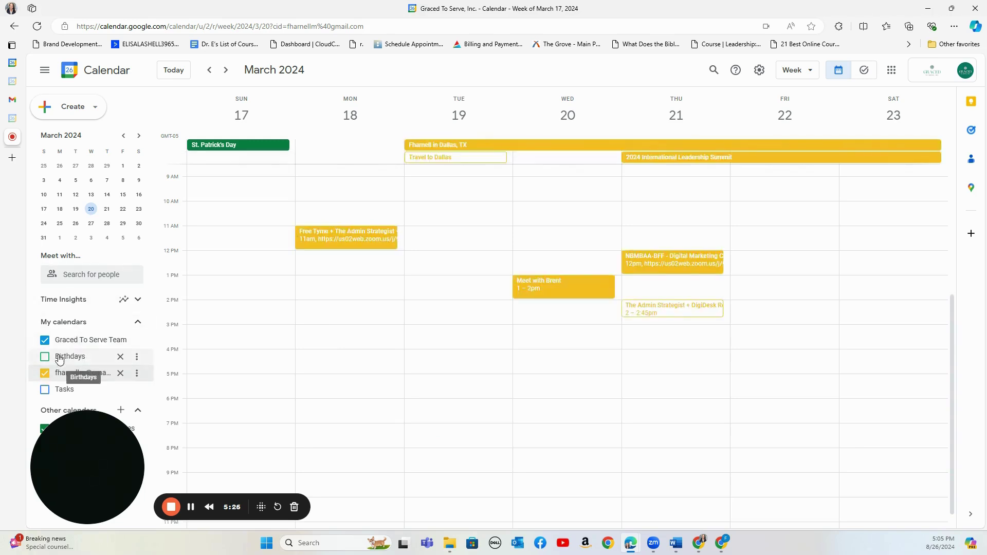
Display the week of May 30, 2024, and expand the hidden all-day events
click(138, 136)
click(138, 137)
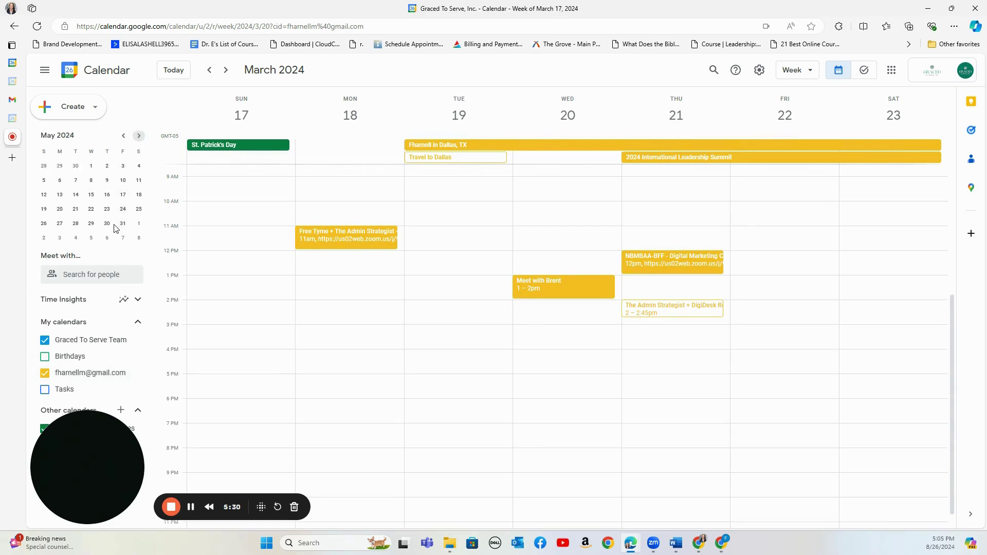
click(107, 224)
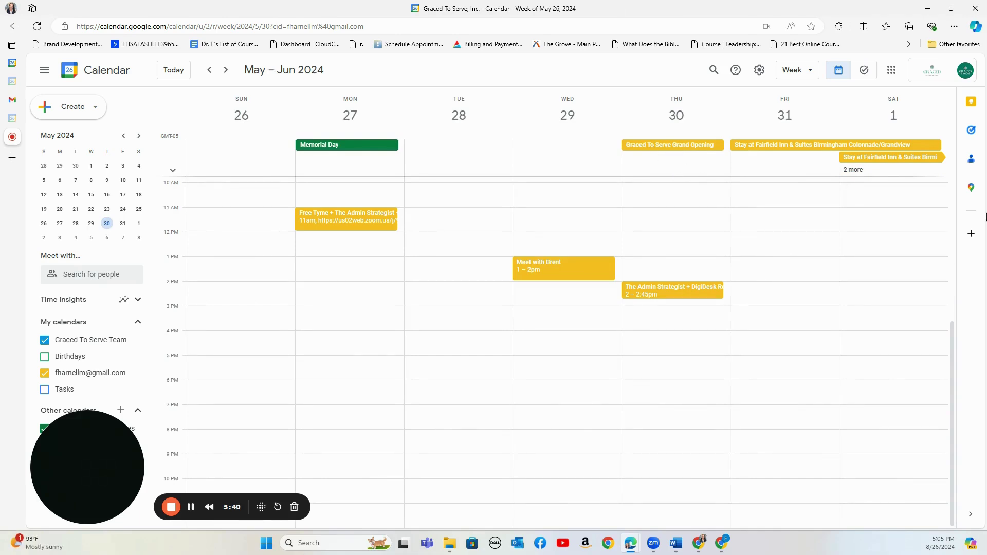
click(861, 173)
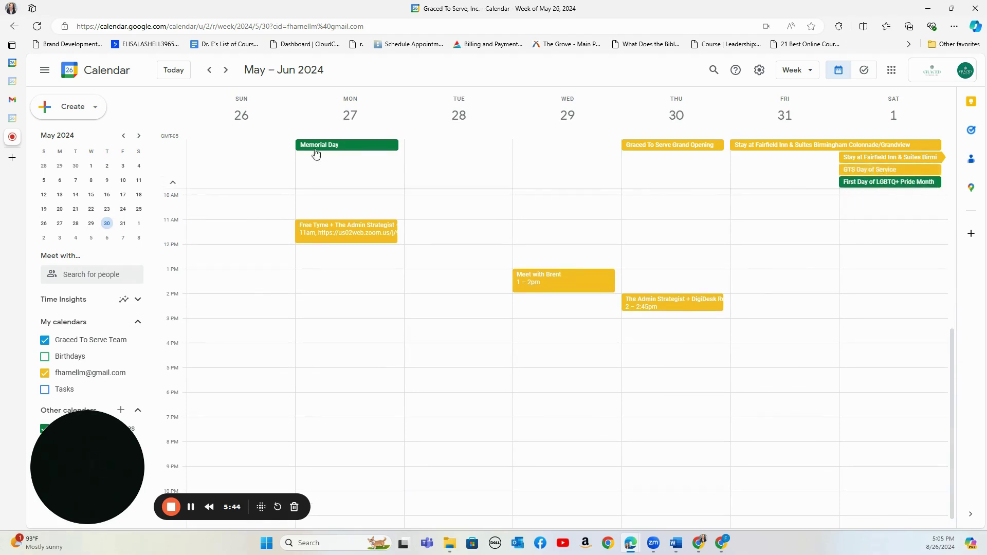
Hide the holidays calendar from the week view and show it again
drag(82, 429, 118, 436)
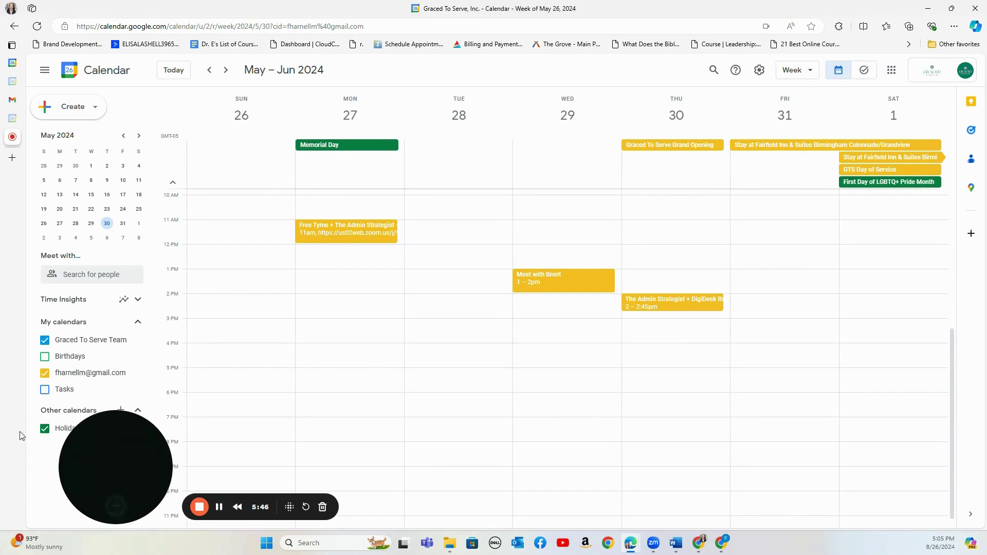
click(45, 429)
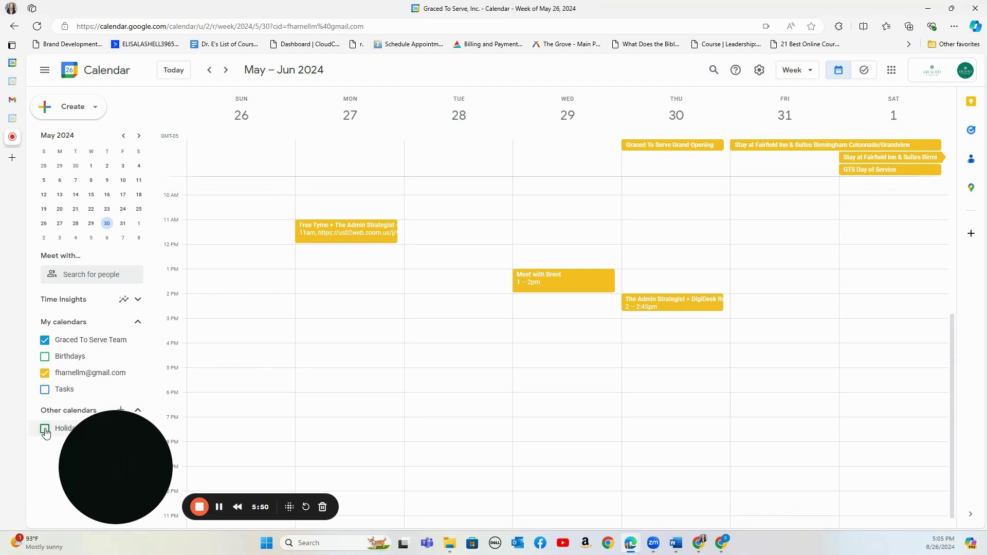
click(45, 428)
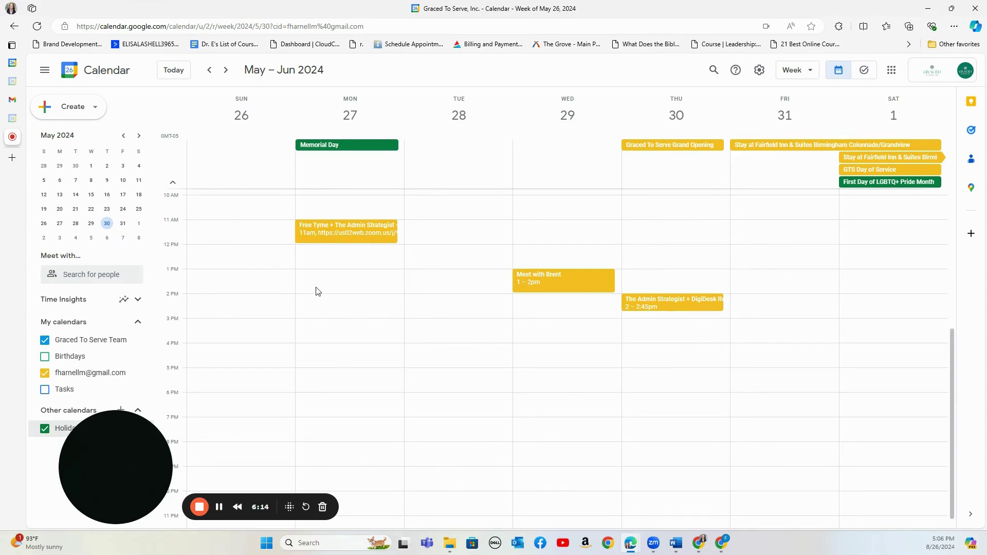
mouse_move(119, 480)
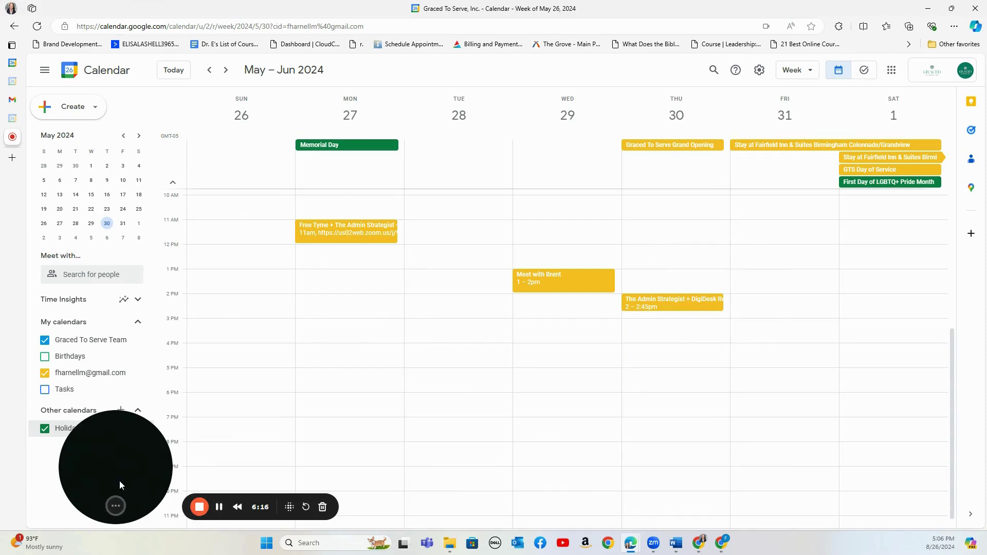